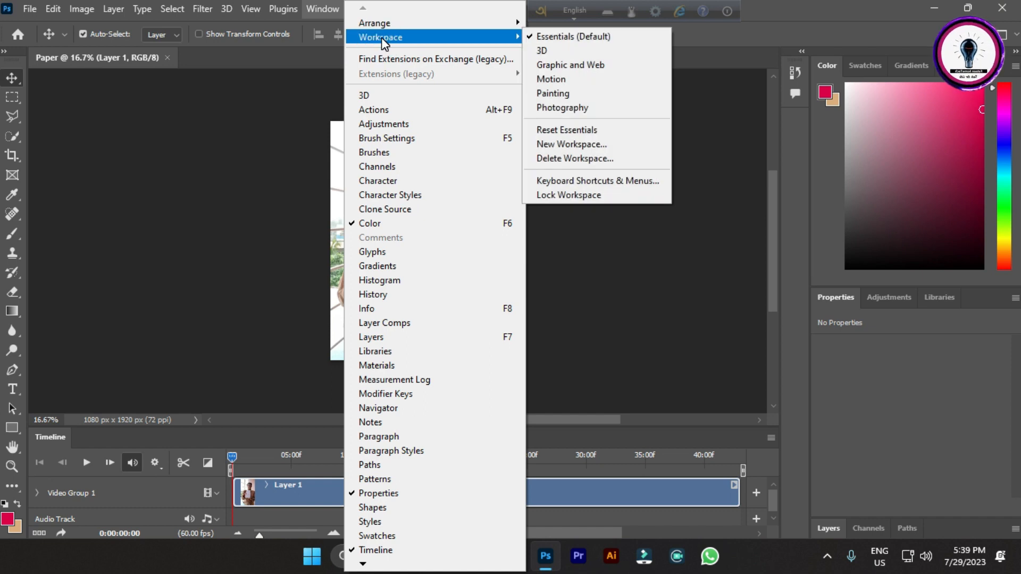
Step: Switch to the Motion workspace for video editing
{"action": "left_click", "coordinate": [534, 80]}
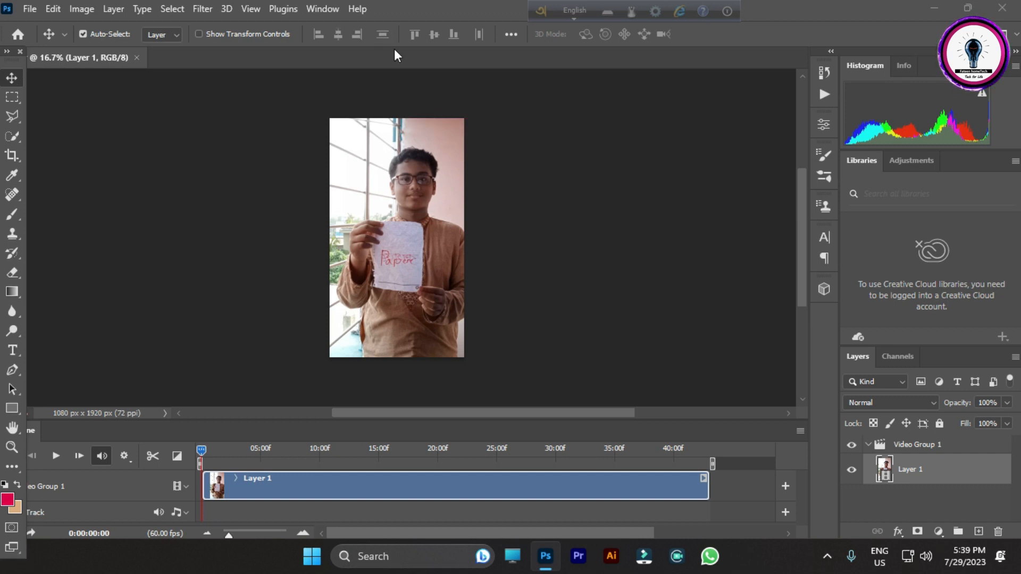
{"action": "left_click", "coordinate": [325, 7]}
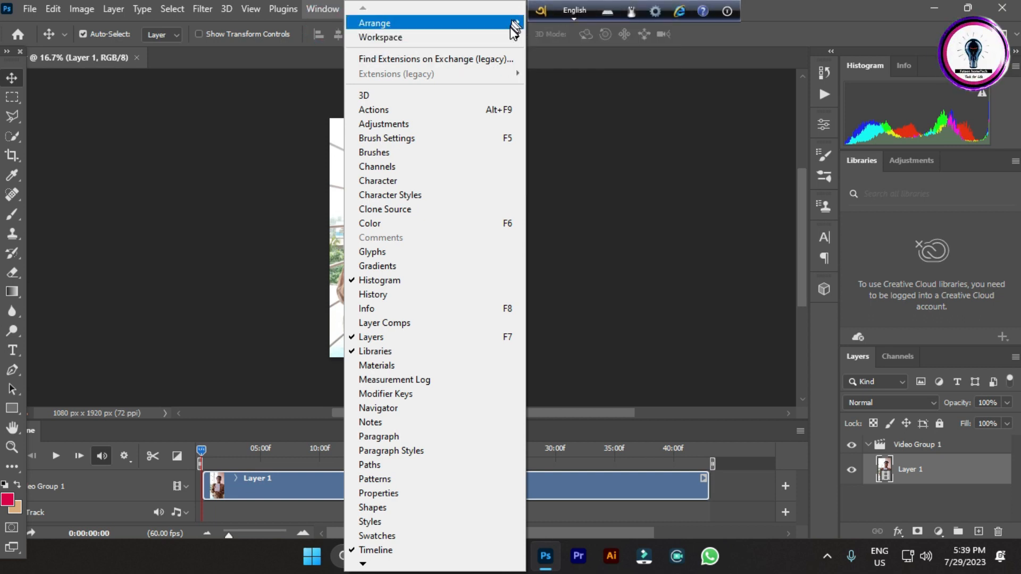
{"action": "mouse_move", "coordinate": [517, 23]}
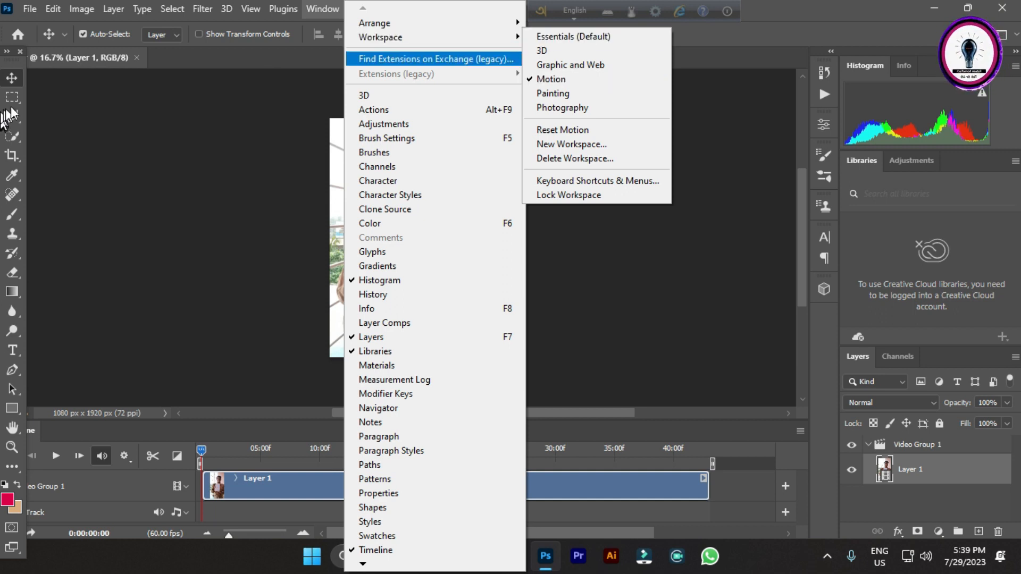
{"action": "left_click", "coordinate": [10, 76]}
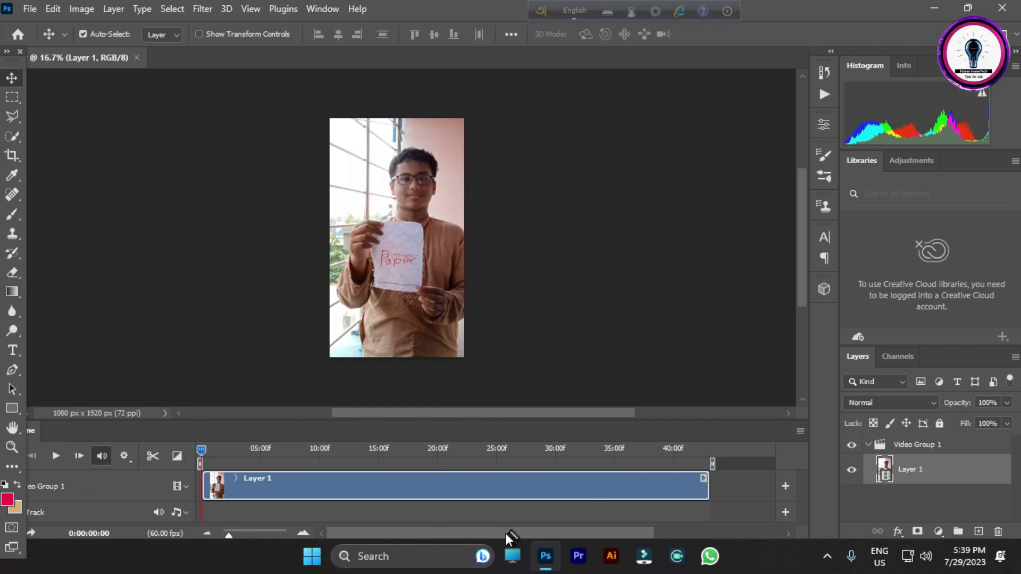
Step: Split the Layer 1 video clip on the timeline at 0:00:04:22
{"action": "left_click_drag", "start_coordinate": [493, 412], "coordinate": [455, 418]}
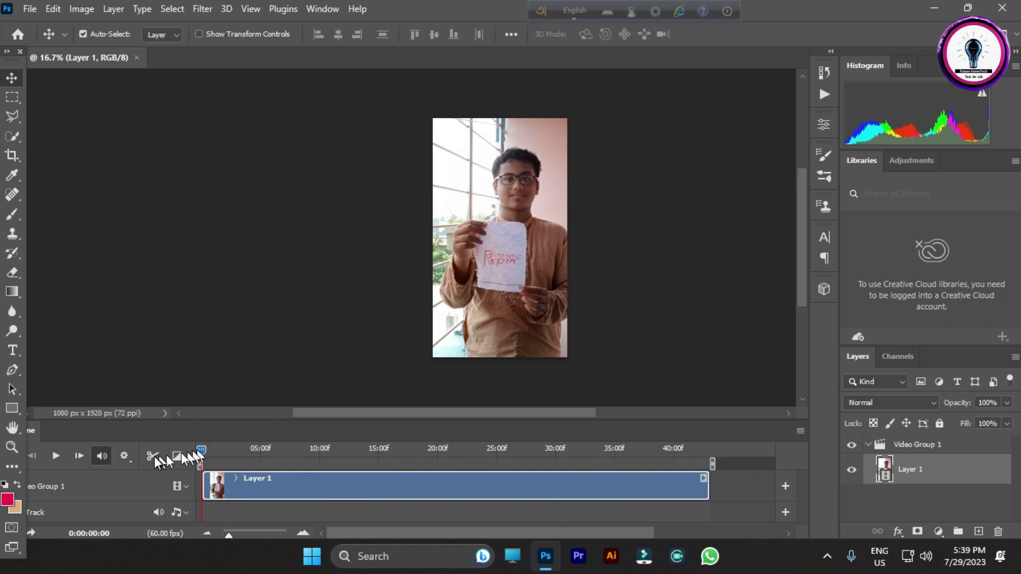
{"action": "left_click", "coordinate": [202, 450]}
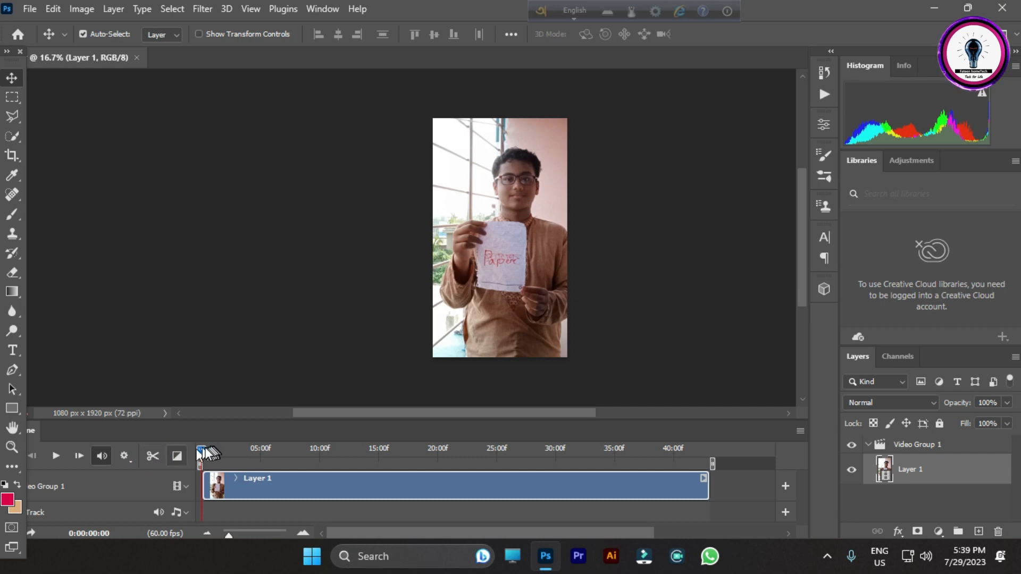
{"action": "left_click_drag", "start_coordinate": [202, 449], "coordinate": [215, 451]}
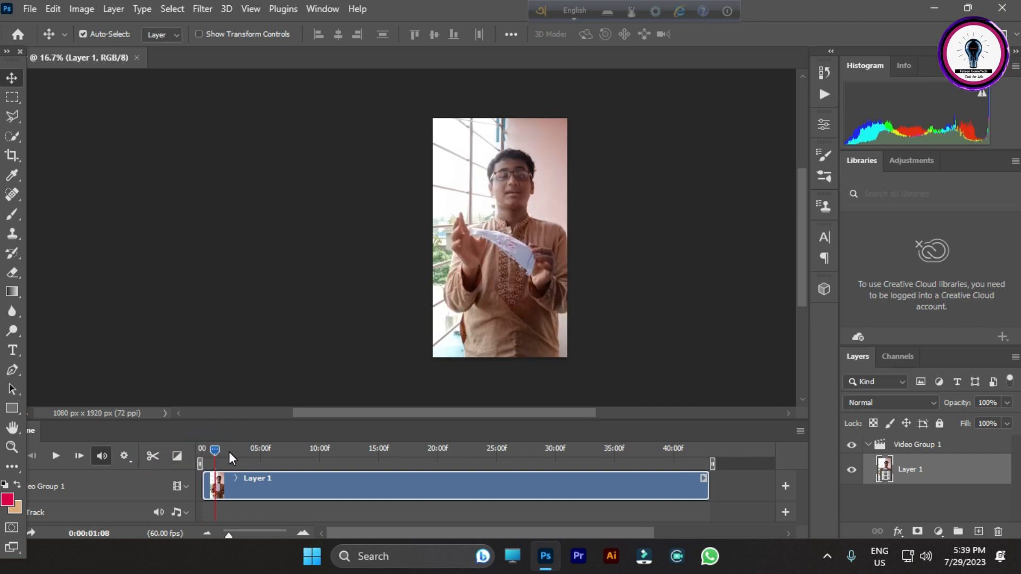
{"action": "left_click", "coordinate": [254, 452]}
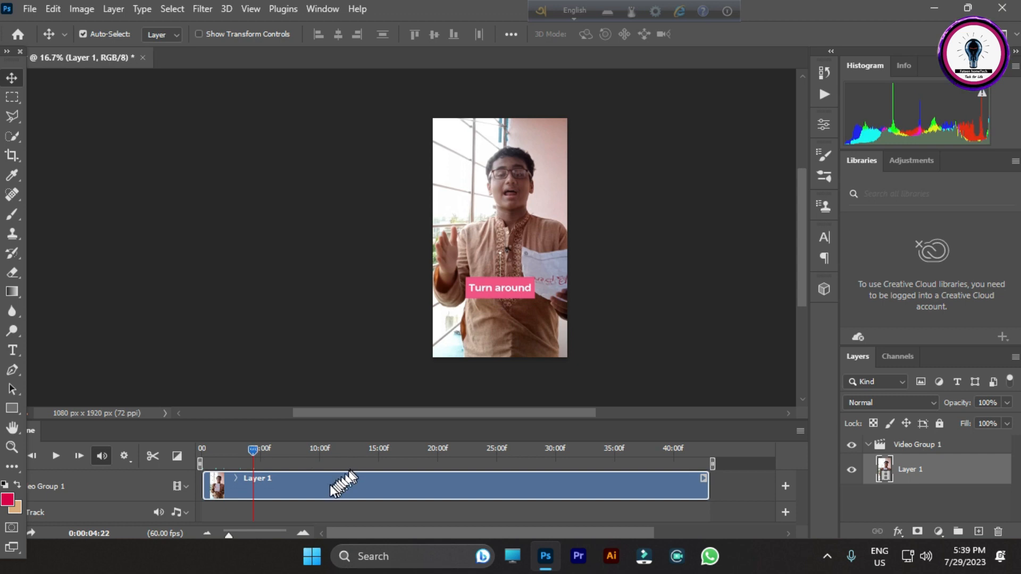
{"action": "left_click", "coordinate": [153, 456]}
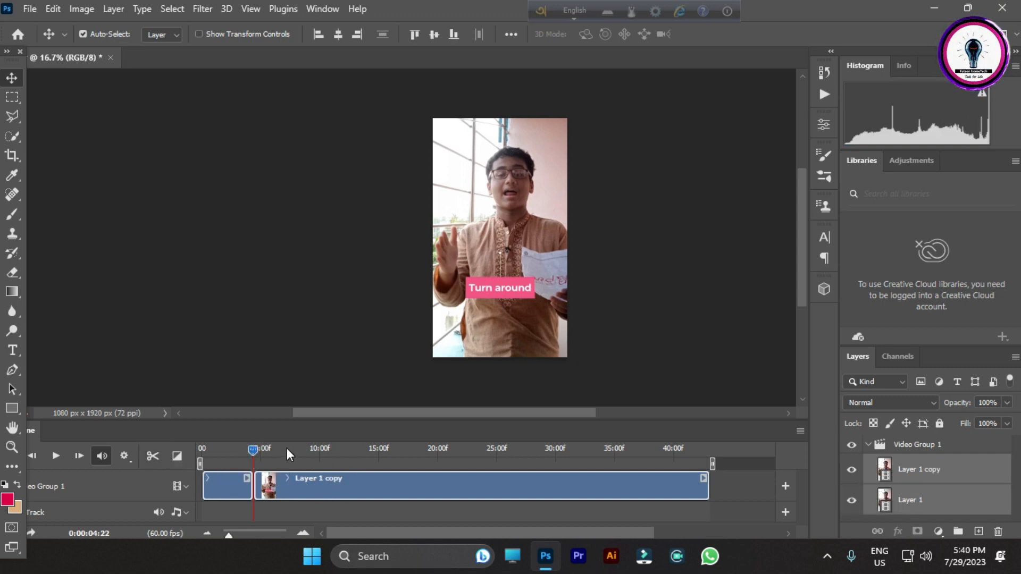
Step: Split the remaining video clip at 0:00:07:59 and delete the segment between the two cuts
{"action": "left_click_drag", "start_coordinate": [253, 449], "coordinate": [296, 450]}
{"action": "left_click", "coordinate": [151, 456]}
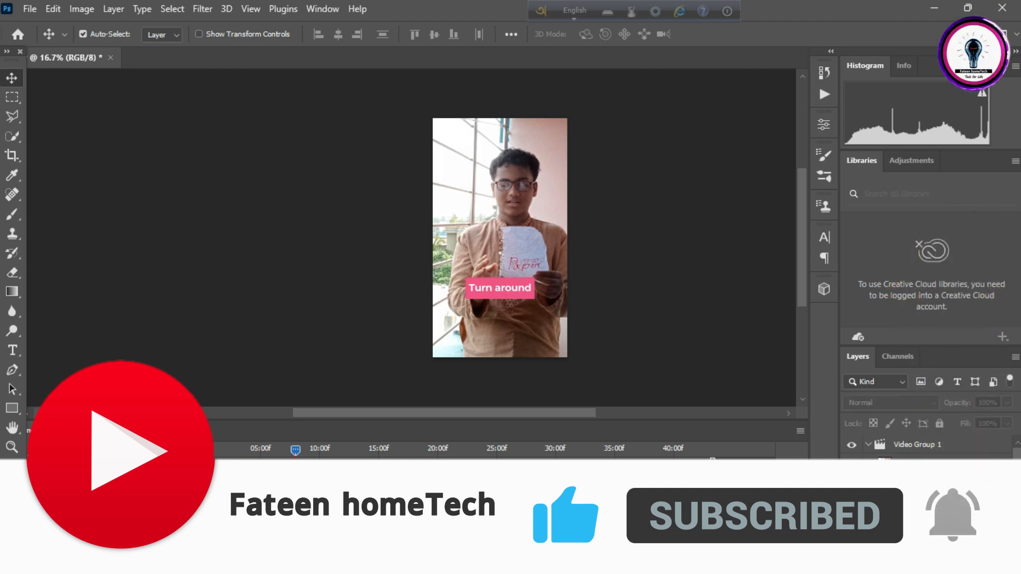
{"action": "key", "text": "Delete"}
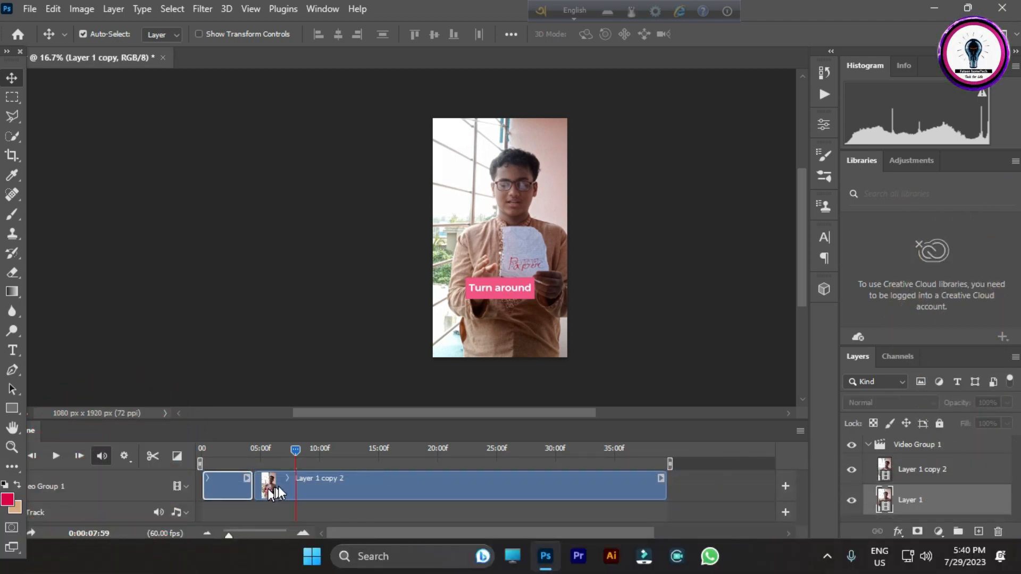
Step: Trim the end of the second video clip so that it finishes at about 10:26 on the timeline
{"action": "left_click_drag", "start_coordinate": [282, 485], "coordinate": [319, 478]}
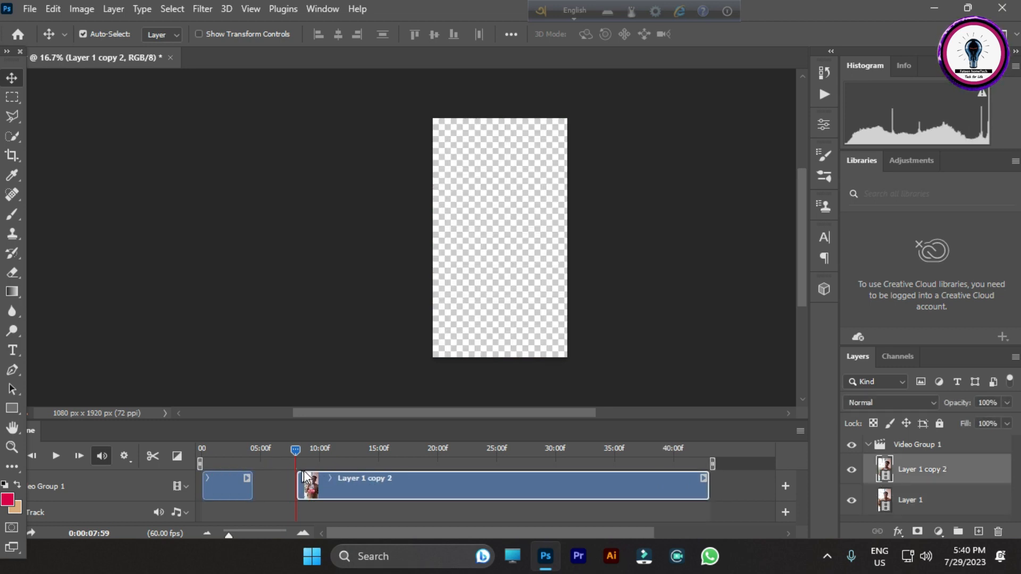
{"action": "left_click_drag", "start_coordinate": [285, 483], "coordinate": [278, 481]}
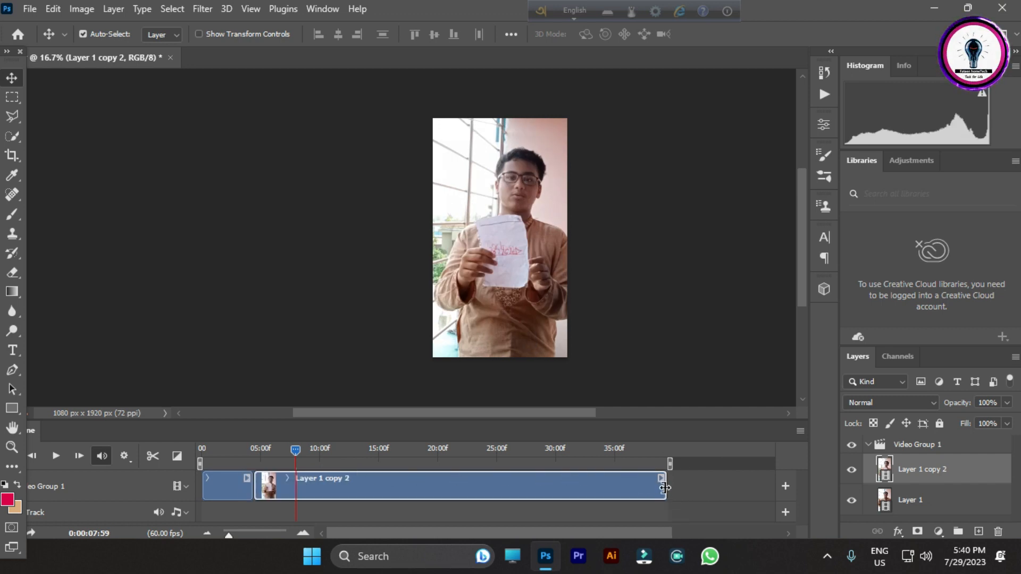
{"action": "left_click_drag", "start_coordinate": [665, 487], "coordinate": [665, 487]}
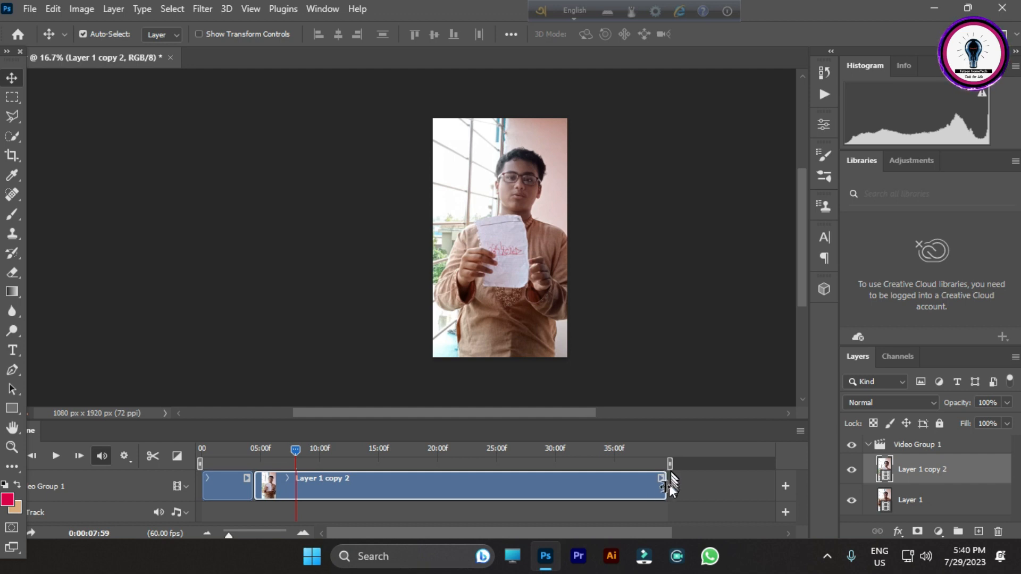
{"action": "left_click", "coordinate": [664, 485]}
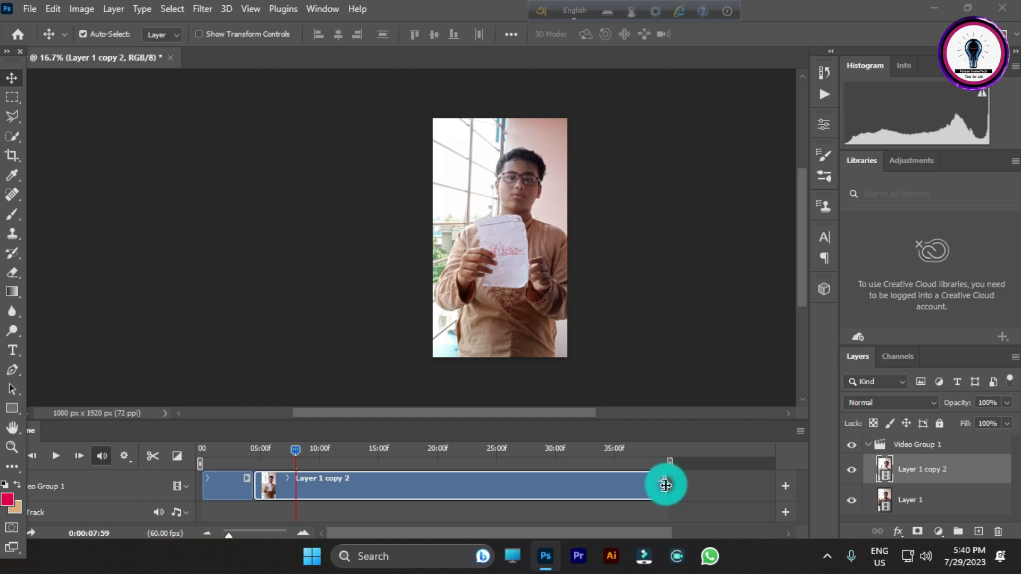
{"action": "left_click_drag", "start_coordinate": [645, 485], "coordinate": [326, 484]}
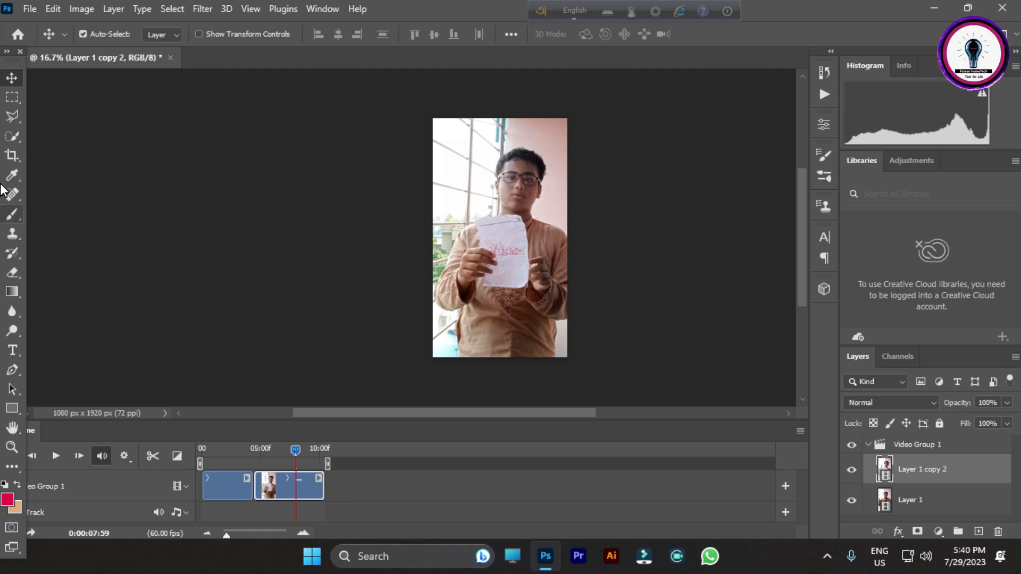
Step: Add a text box reading "Paper" across the lower part of the frame
{"action": "left_click", "coordinate": [12, 350]}
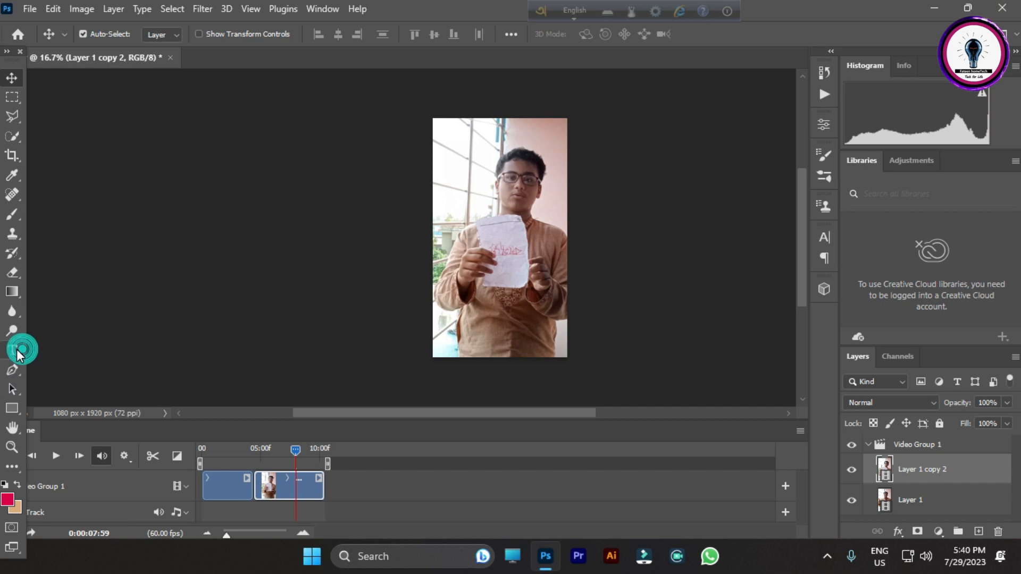
{"action": "left_click_drag", "start_coordinate": [457, 311], "coordinate": [586, 364]}
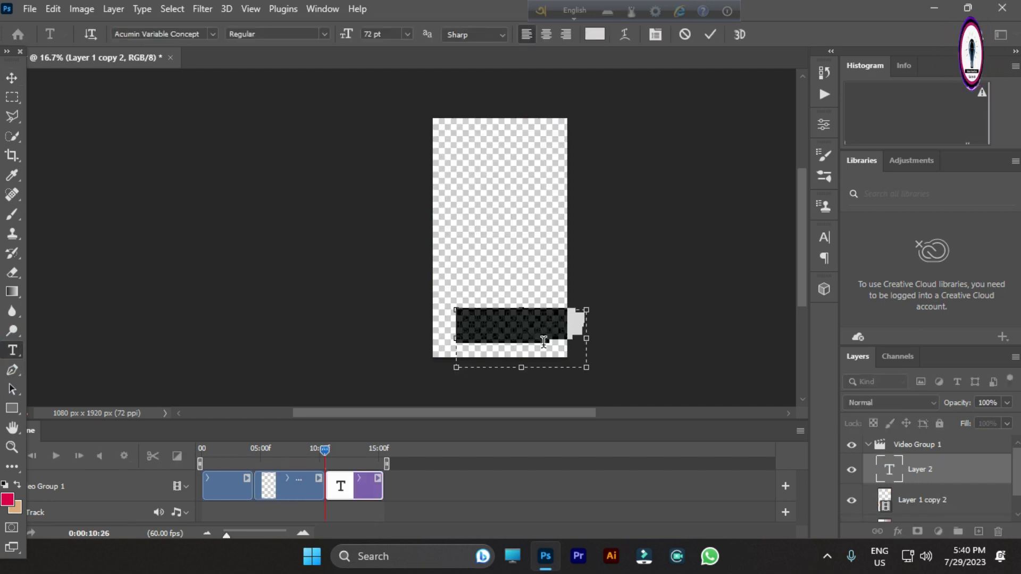
{"action": "type", "text": "Fateen"}
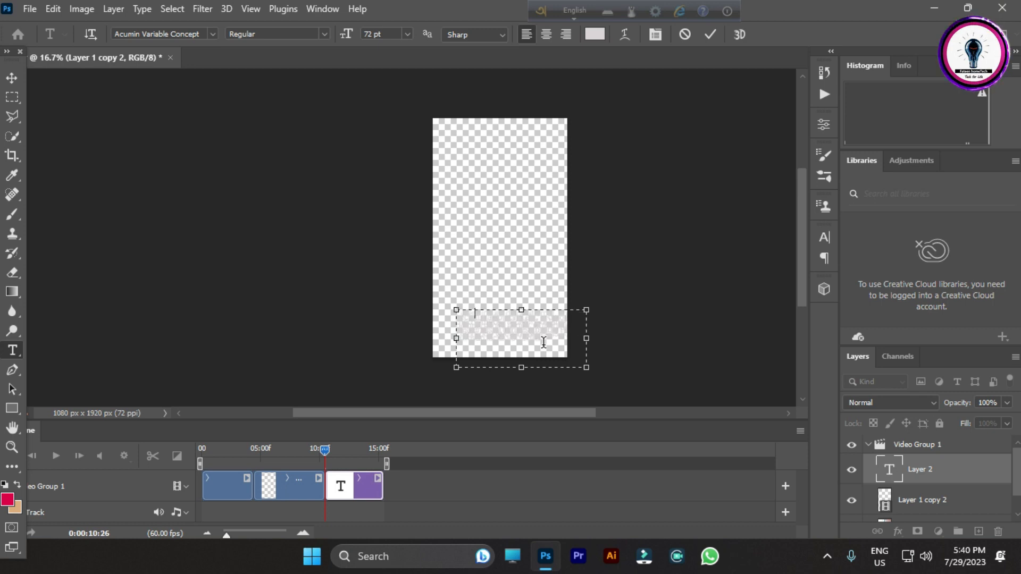
{"action": "left_click", "coordinate": [707, 37]}
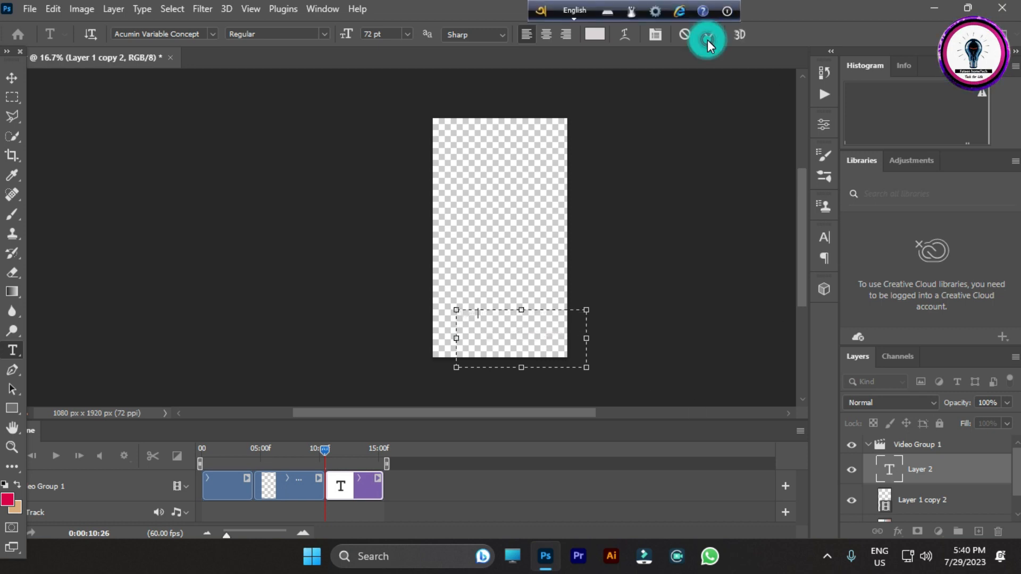
{"action": "left_click", "coordinate": [12, 78]}
Step: Move the Paper text layer above Video Group 1 and stretch its clip over the full length of the video
{"action": "left_click_drag", "start_coordinate": [913, 468], "coordinate": [912, 435]}
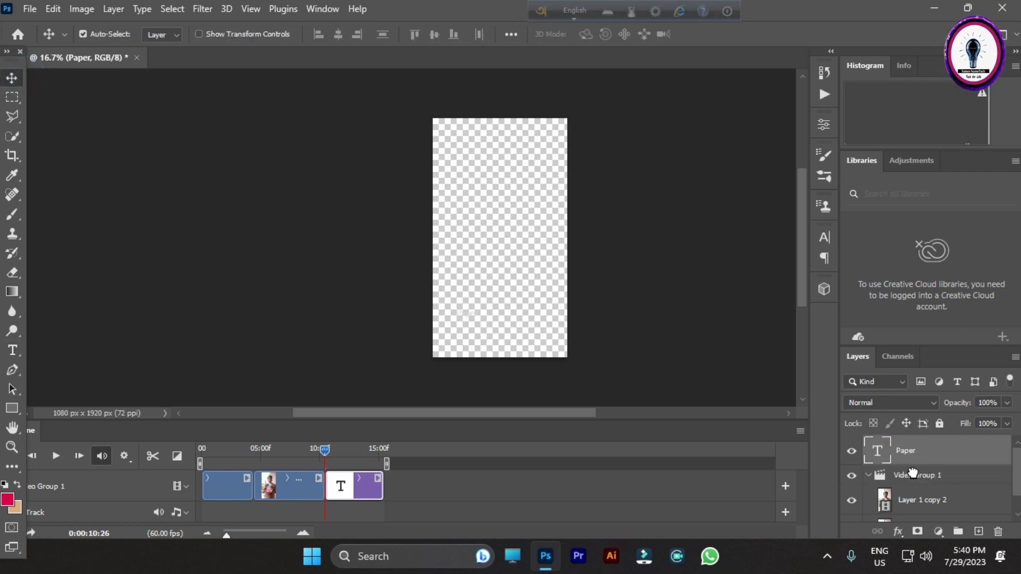
{"action": "left_click", "coordinate": [875, 470]}
{"action": "left_click_drag", "start_coordinate": [355, 487], "coordinate": [264, 487]}
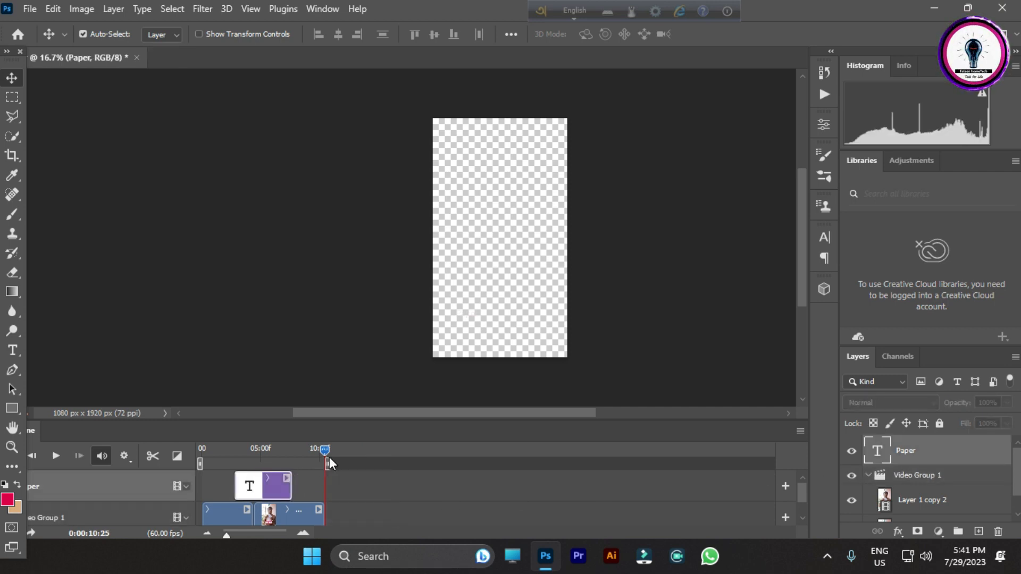
{"action": "left_click", "coordinate": [280, 455]}
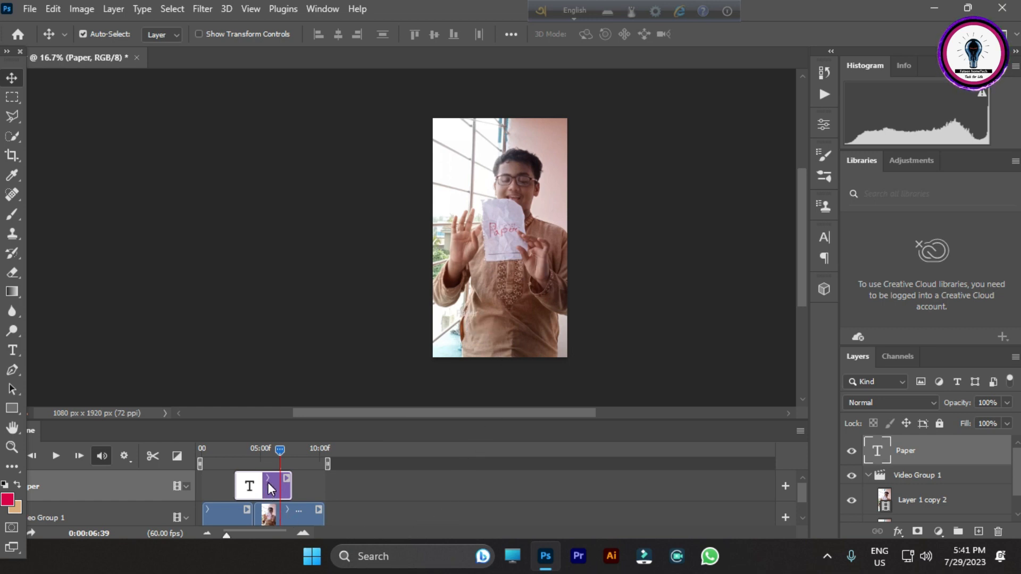
{"action": "left_click_drag", "start_coordinate": [267, 483], "coordinate": [316, 495]}
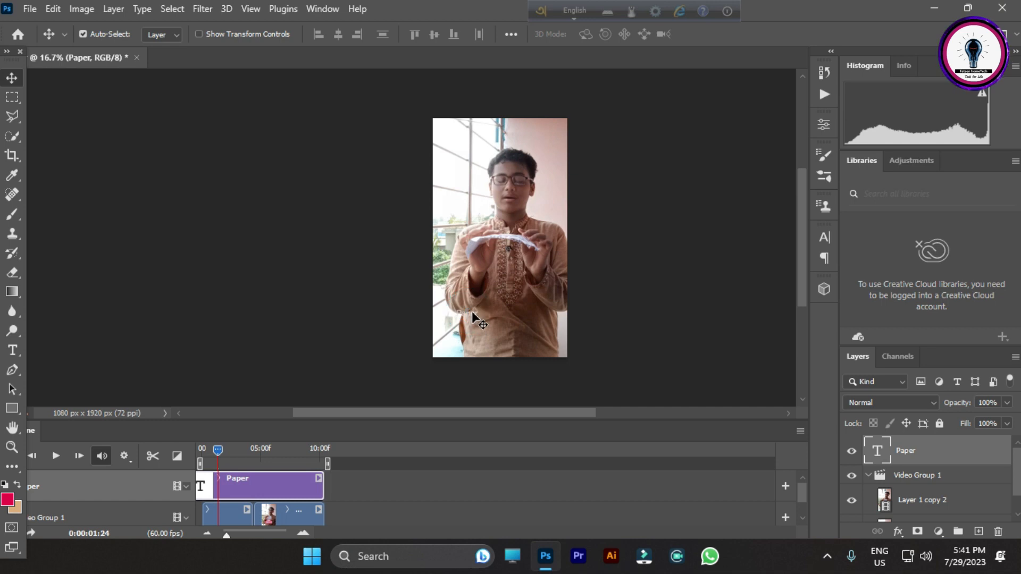
Step: Scale the Paper text to about 230.75% and place it over the person's torso in the lower part of the frame
{"action": "key", "text": "ctrl+t"}
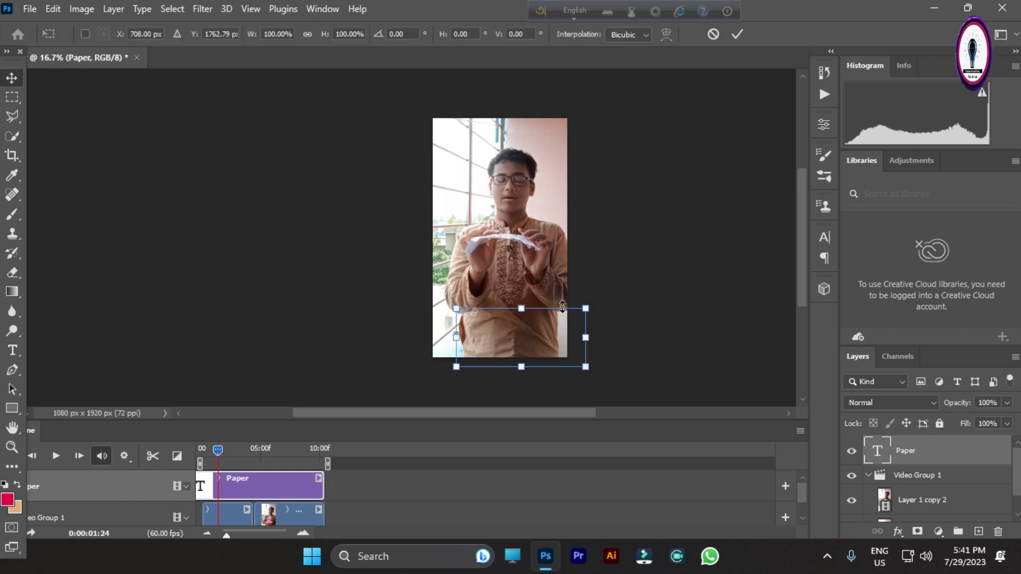
{"action": "left_click_drag", "start_coordinate": [585, 307], "coordinate": [755, 232]}
{"action": "left_click_drag", "start_coordinate": [524, 283], "coordinate": [548, 354]}
{"action": "left_click", "coordinate": [736, 34]}
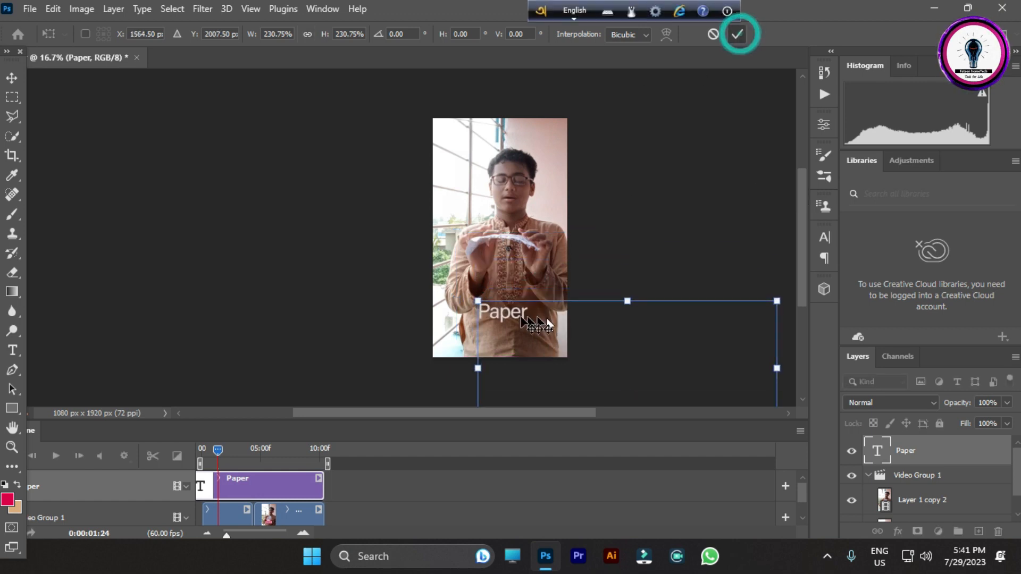
Step: Set the anti-aliasing of the Paper text to Crisp
{"action": "double_click", "coordinate": [515, 314]}
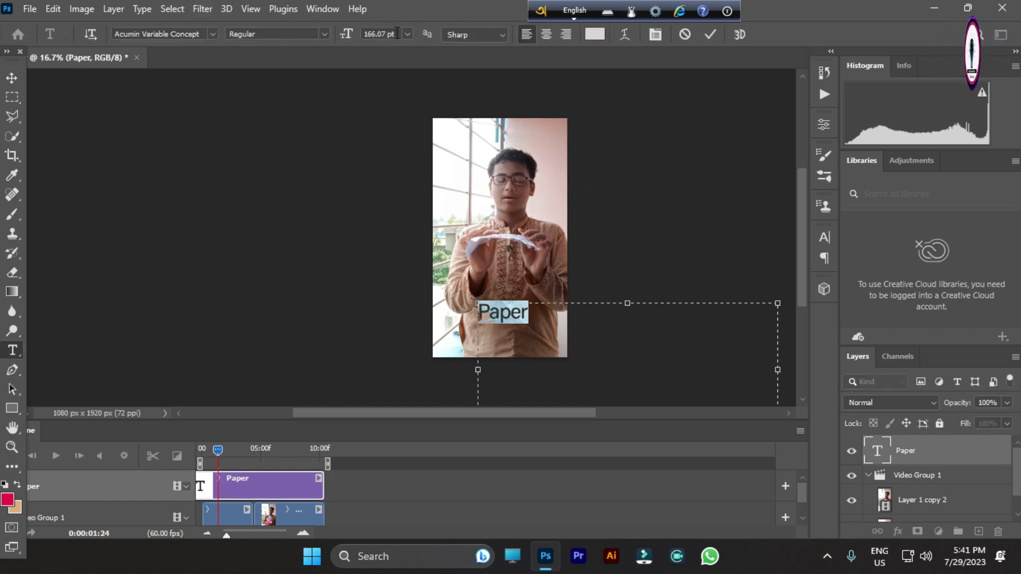
{"action": "left_click", "coordinate": [503, 34]}
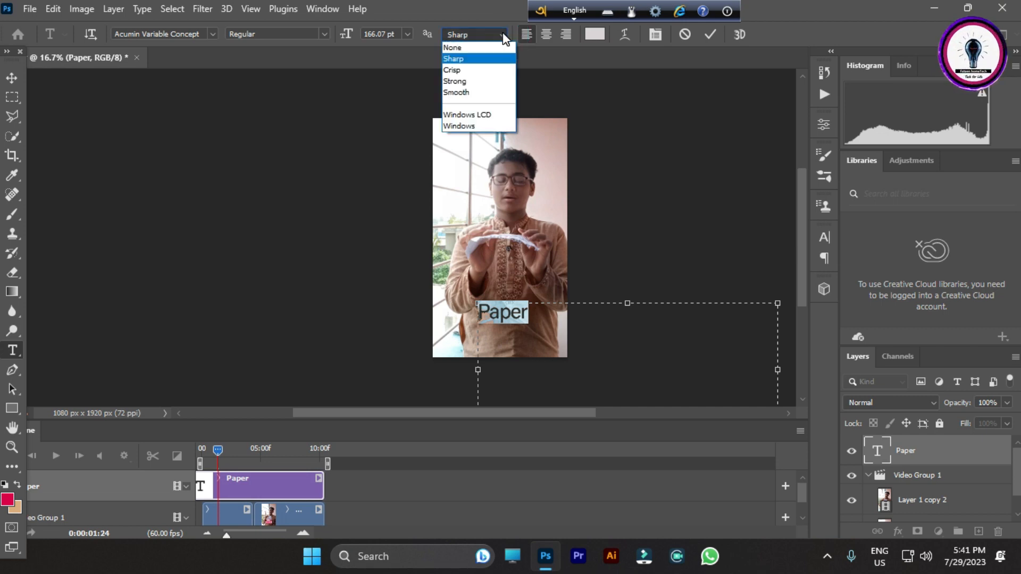
{"action": "left_click", "coordinate": [469, 71]}
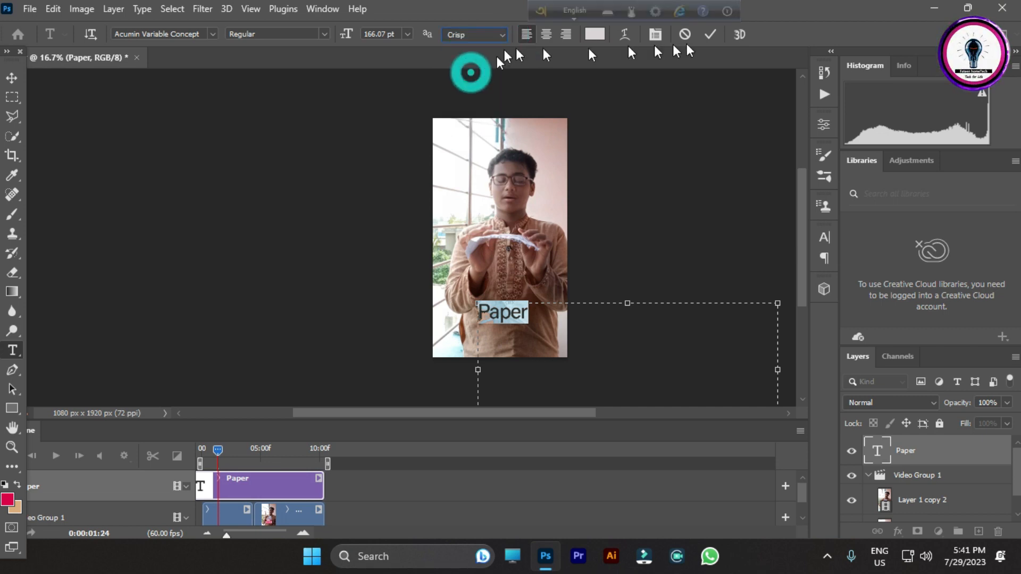
{"action": "left_click", "coordinate": [709, 33]}
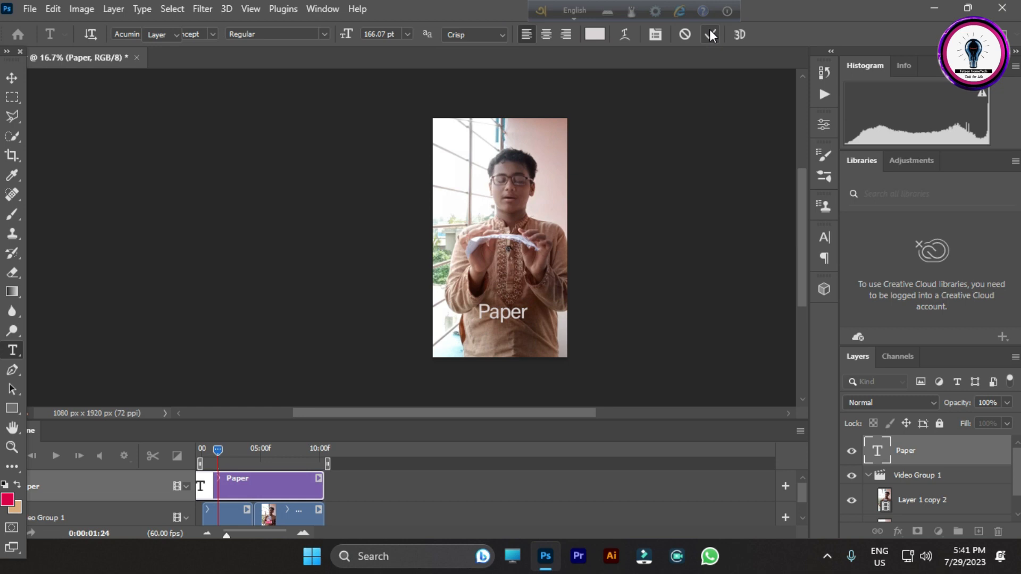
{"action": "key", "text": "v"}
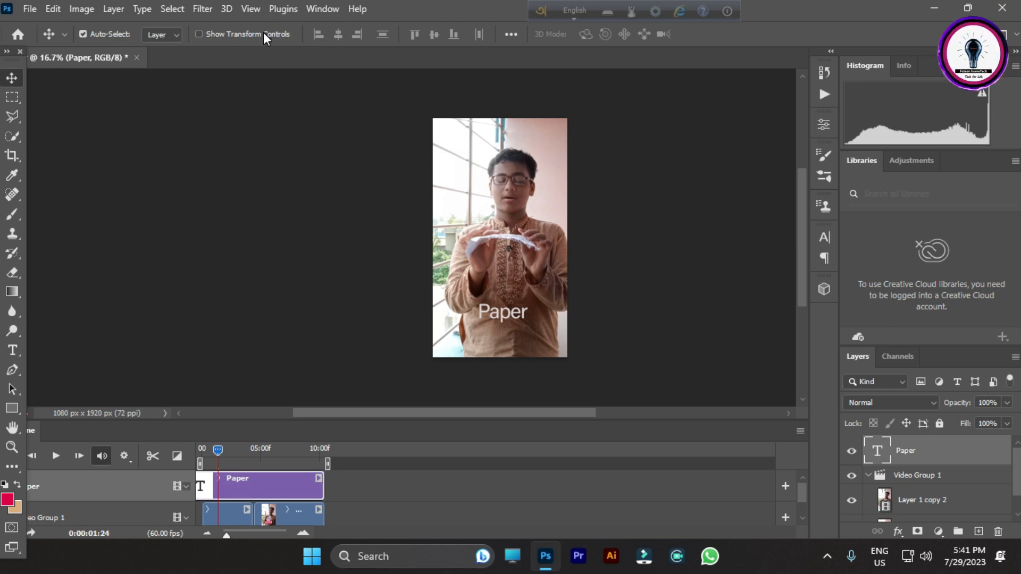
{"action": "left_click", "coordinate": [202, 10]}
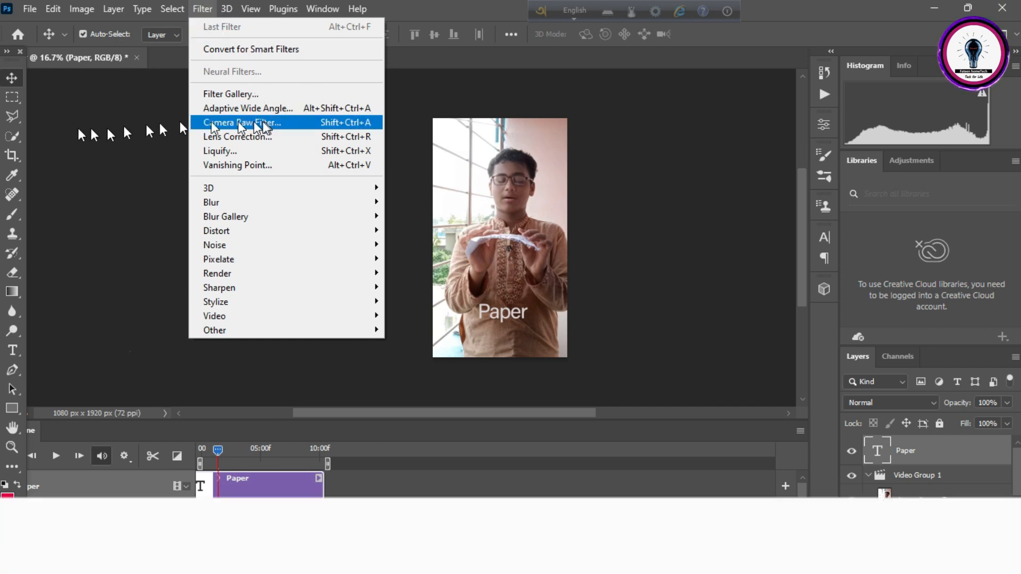
{"action": "left_click", "coordinate": [11, 83]}
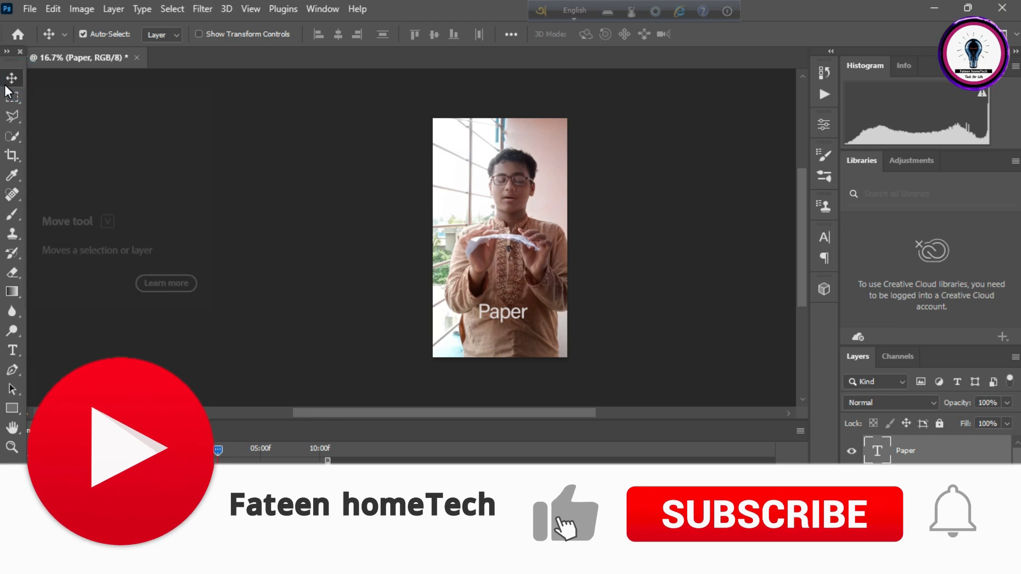
Step: Crop a strip off the left side of the video frame, reducing the canvas to about 876 x 1920 px
{"action": "left_click", "coordinate": [11, 155]}
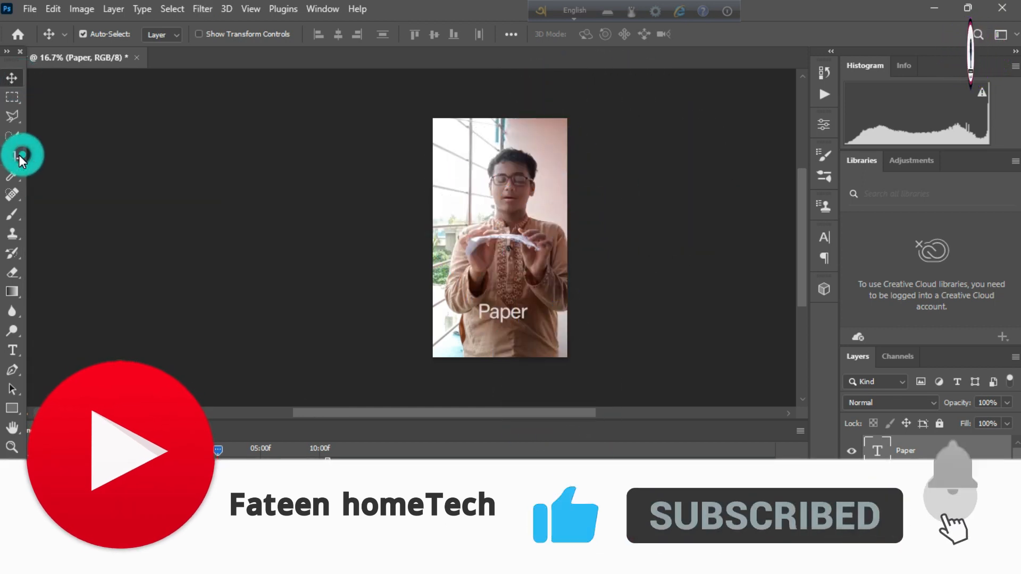
{"action": "left_click_drag", "start_coordinate": [428, 241], "coordinate": [458, 239]}
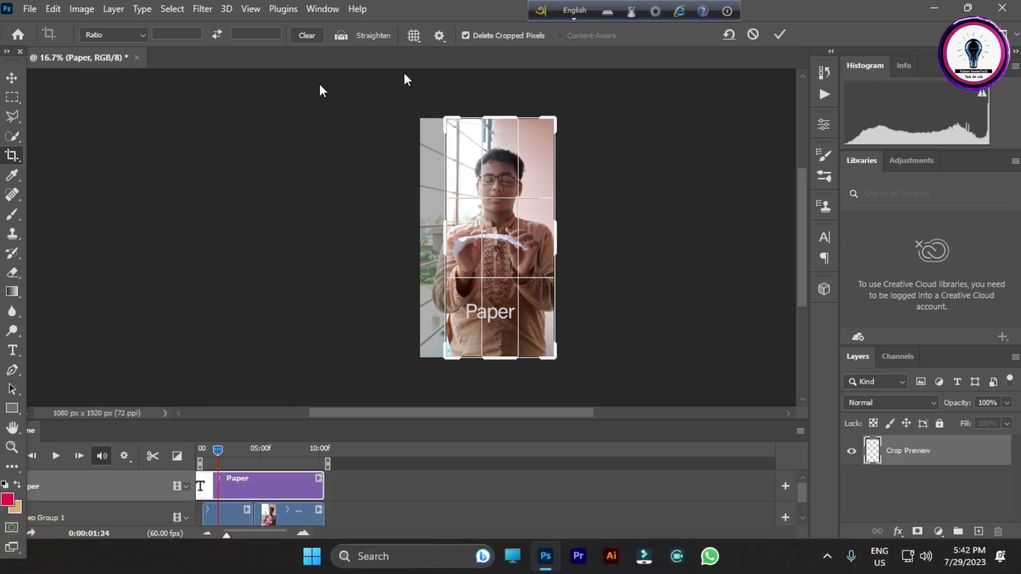
{"action": "left_click", "coordinate": [780, 34]}
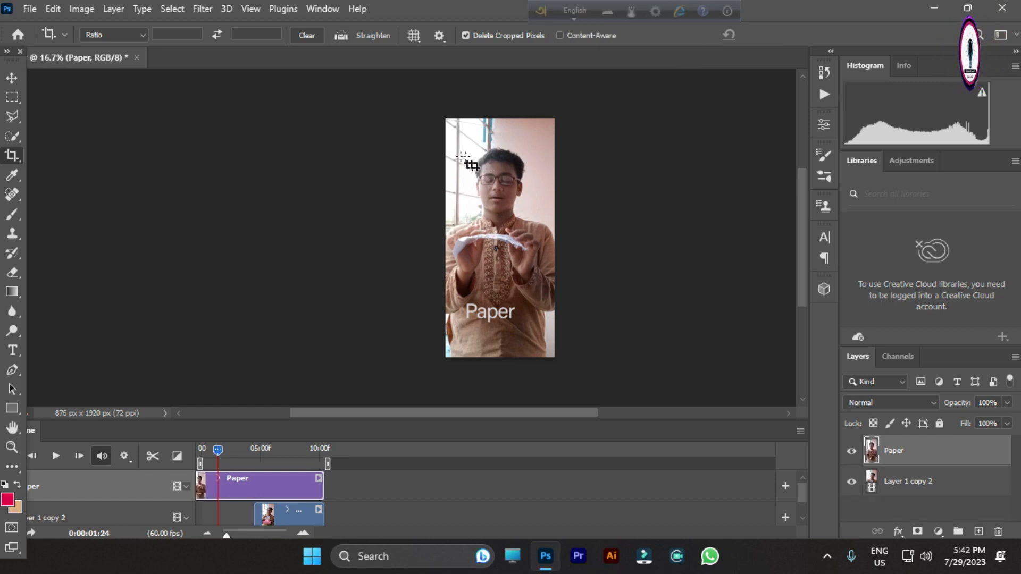
Step: Apply the Camera Raw Filter to the Paper layer, raising the curve's midtones to brighten the image and warming its colours with the Basic adjustments
{"action": "left_click", "coordinate": [202, 9]}
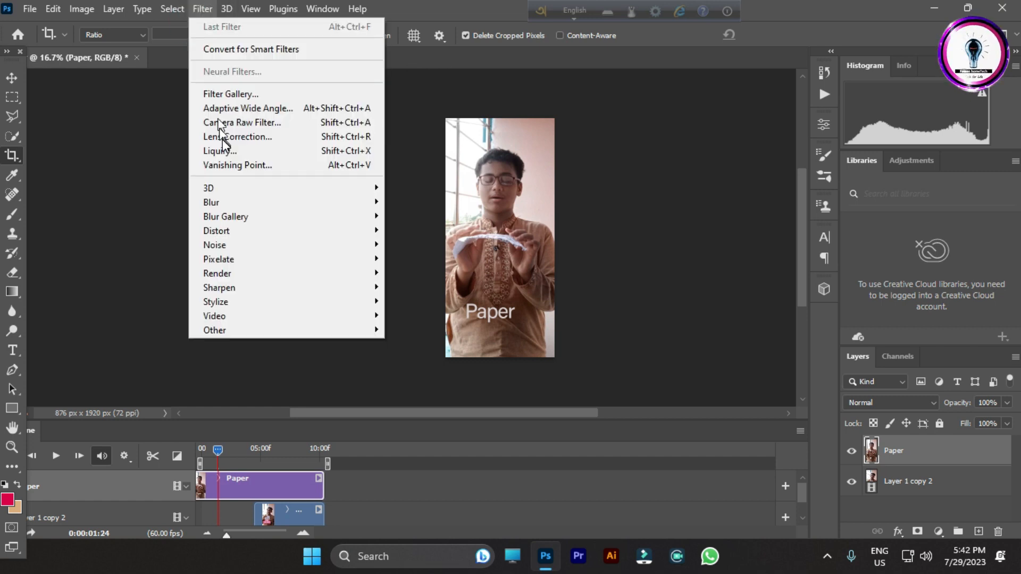
{"action": "left_click", "coordinate": [216, 126]}
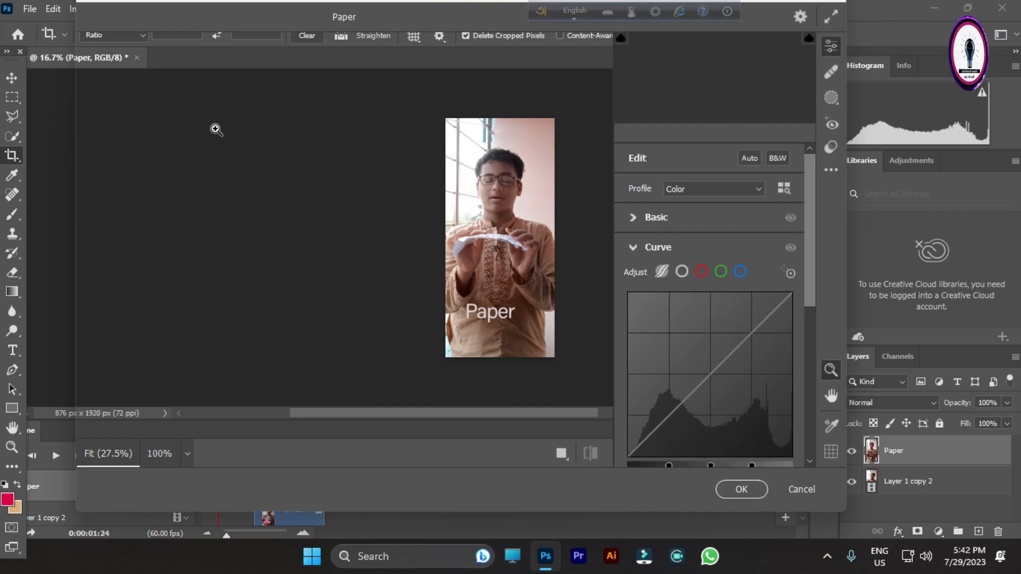
{"action": "left_click_drag", "start_coordinate": [696, 377], "coordinate": [709, 342]}
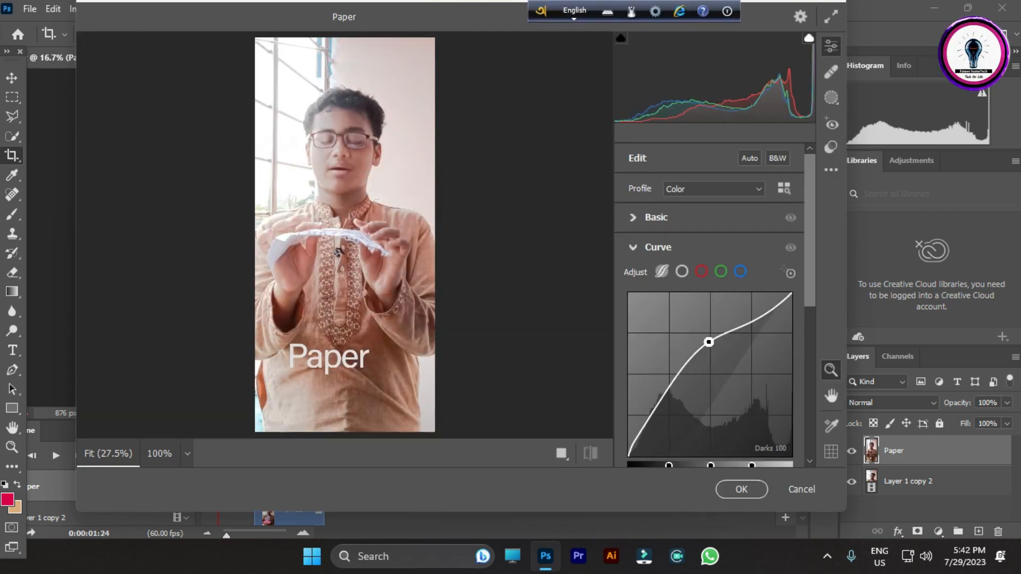
{"action": "left_click", "coordinate": [633, 217]}
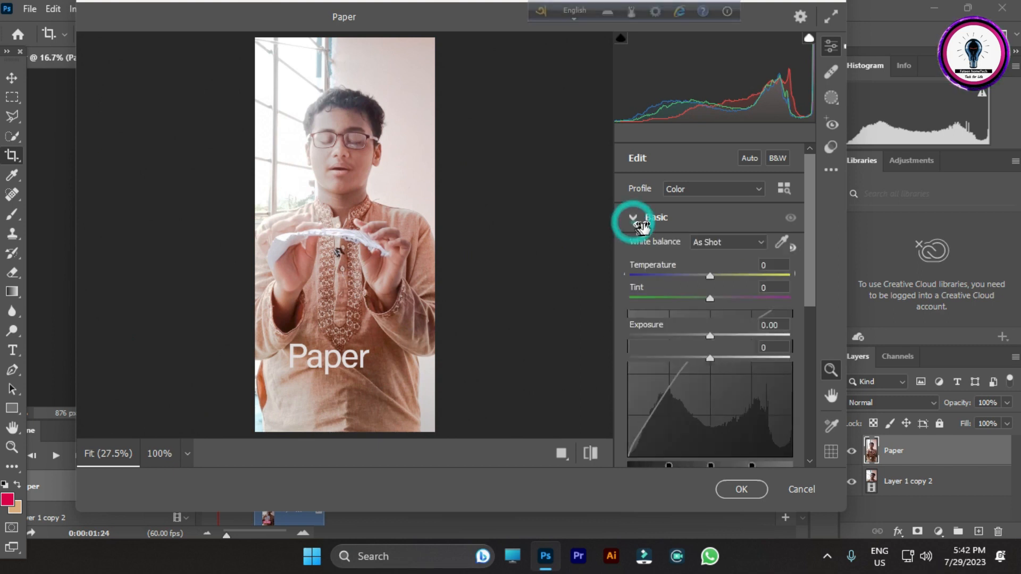
{"action": "left_click_drag", "start_coordinate": [701, 212], "coordinate": [743, 220]}
{"action": "left_click", "coordinate": [737, 217]}
{"action": "left_click", "coordinate": [741, 488]}
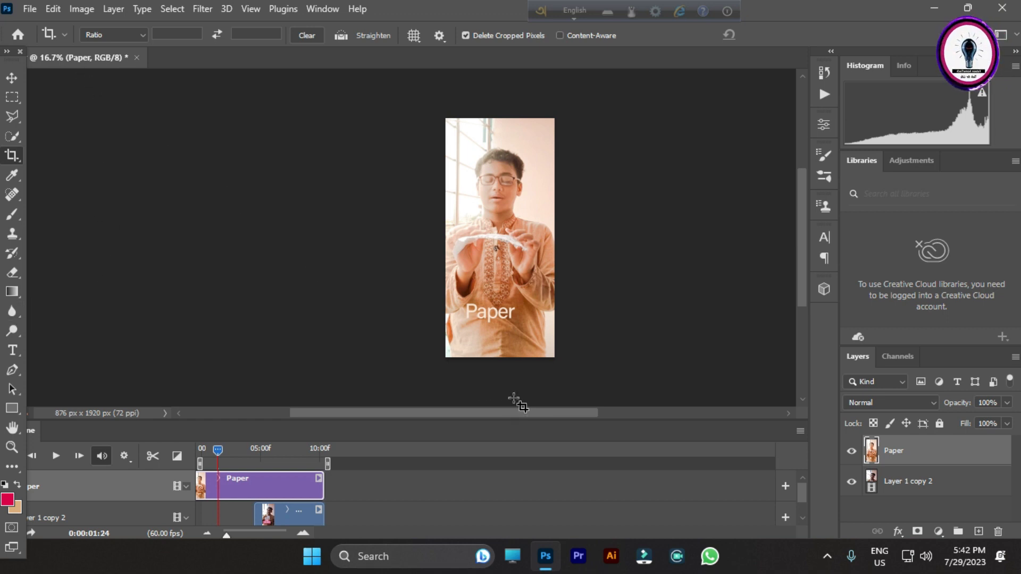
{"action": "left_click", "coordinate": [15, 35]}
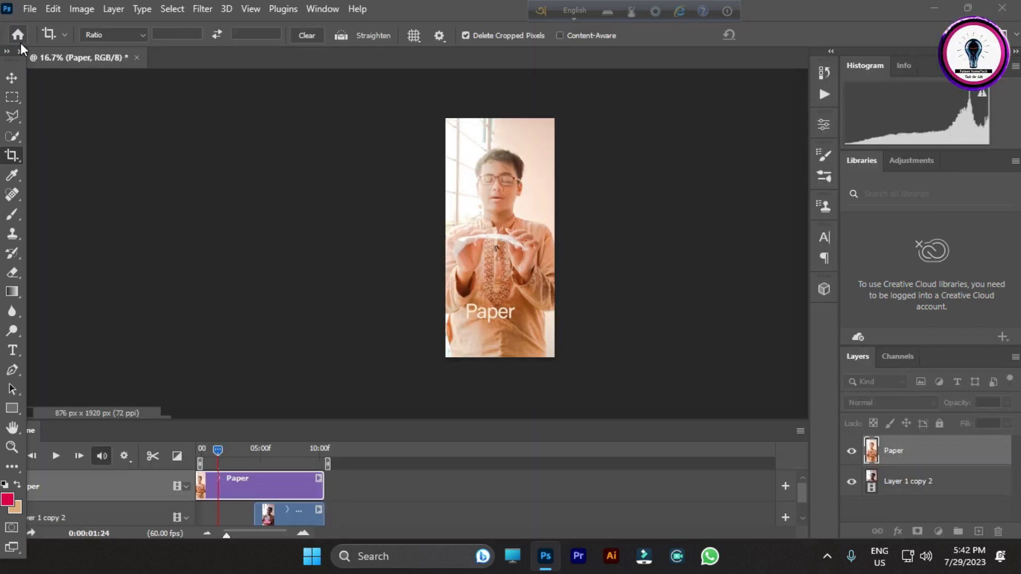
{"action": "left_click", "coordinate": [30, 9]}
{"action": "left_click", "coordinate": [53, 9]}
{"action": "left_click", "coordinate": [30, 9]}
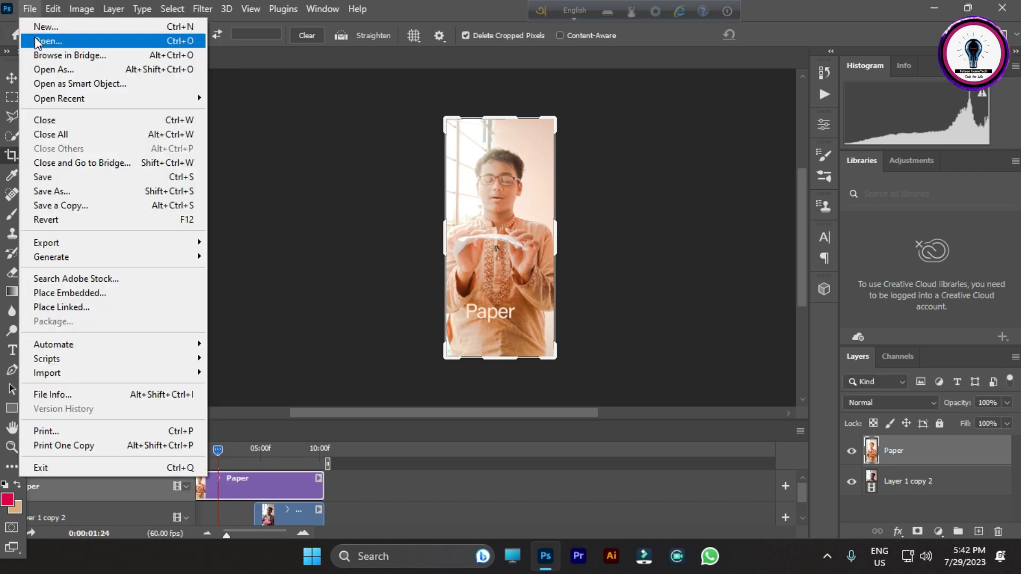
{"action": "left_click", "coordinate": [352, 148]}
Step: Switch from the Crop tool to the Move tool and open the export options for the edited video
{"action": "left_click", "coordinate": [19, 80]}
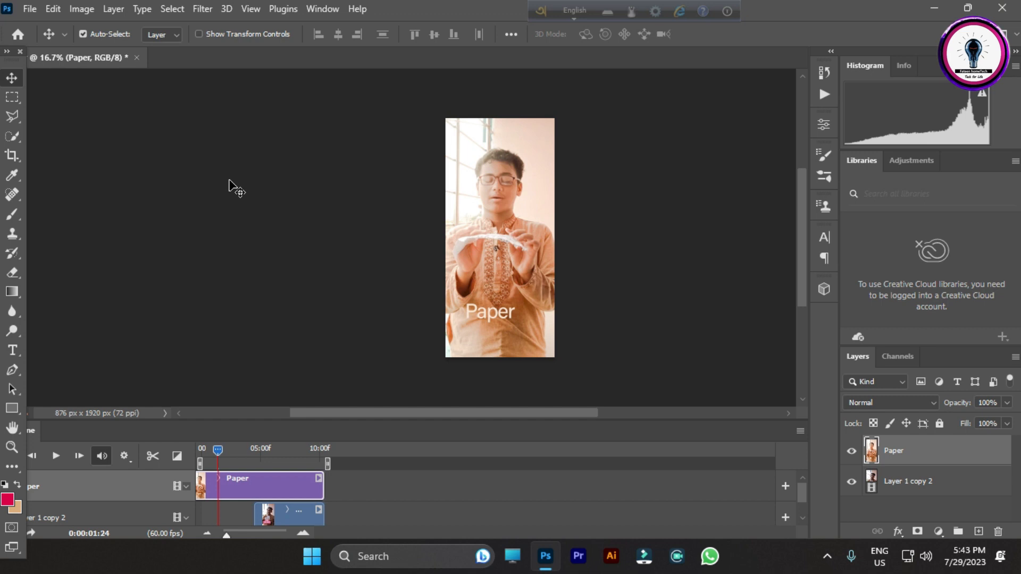
{"action": "left_click", "coordinate": [29, 9]}
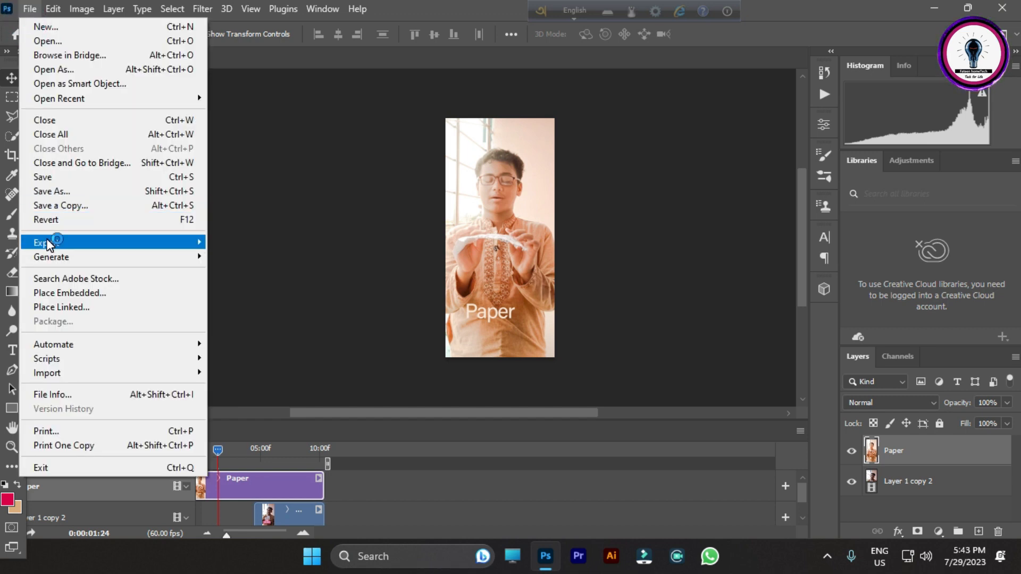
{"action": "mouse_move", "coordinate": [49, 245]}
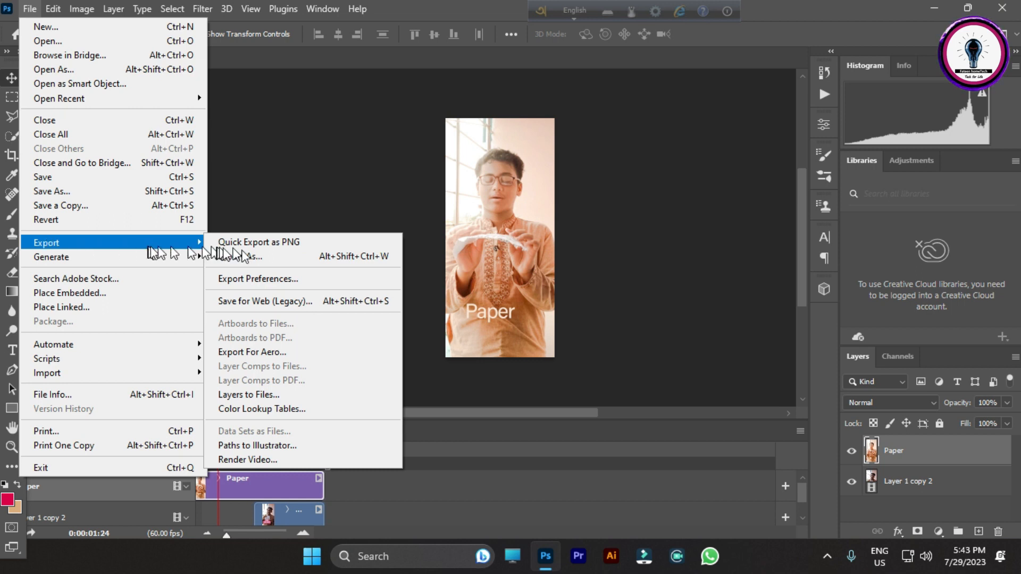